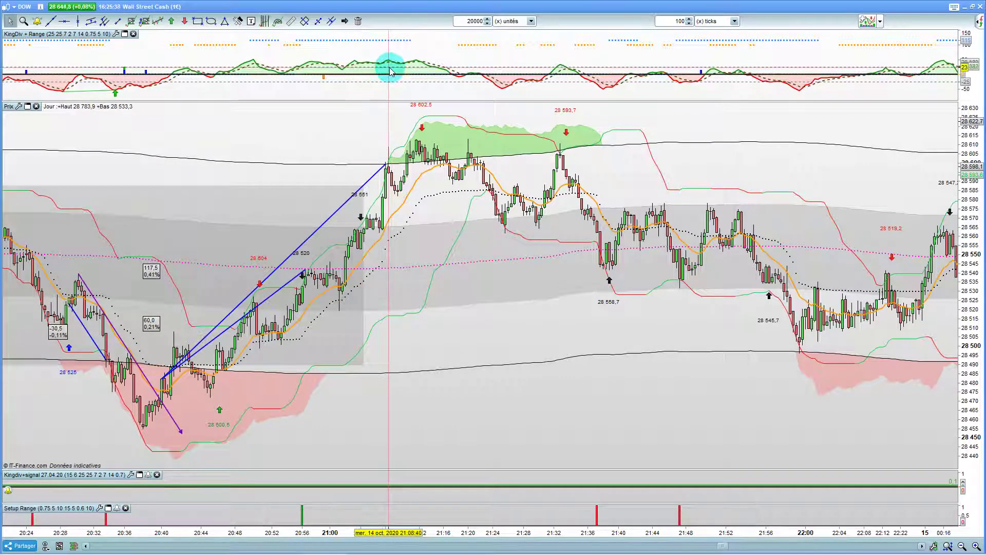
- Draw a nearly horizontal arrow along the KingDiv + Range oscillator peaks, from about 20:50 to 21:12
left_click(390, 71)
left_click(329, 23)
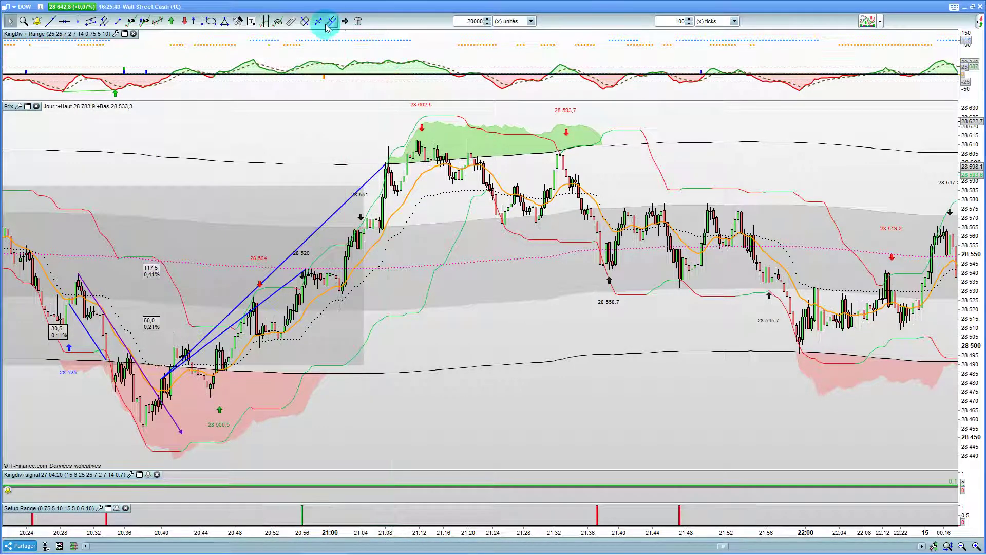
mouse_move(271, 56)
left_mouse_down()
mouse_move(253, 61)
mouse_move(415, 60)
left_mouse_up()
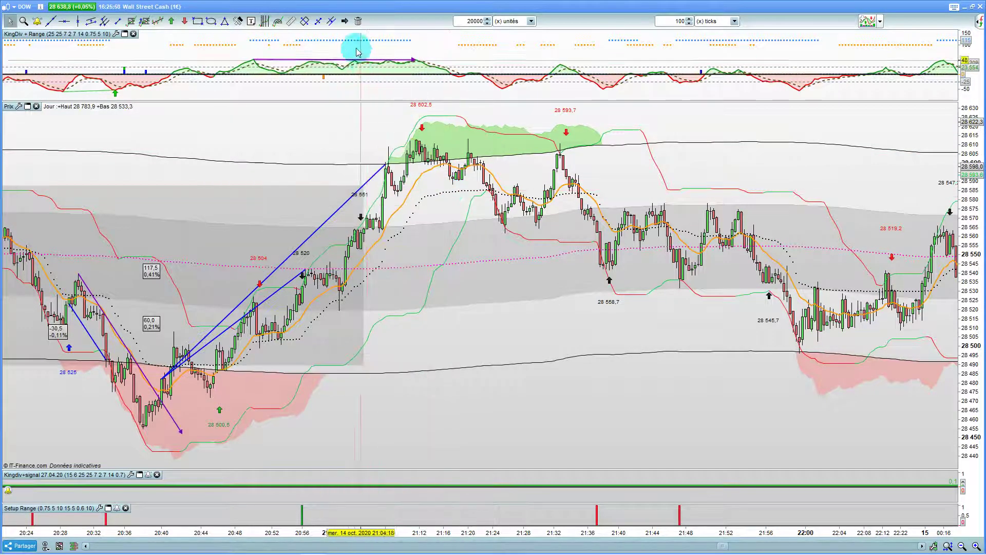
- Draw two price-variation lines from the short entry near 21:17, one dropping about 40 points and the other about 96 points
left_click(297, 22)
mouse_move(391, 115)
left_mouse_down()
mouse_move(441, 150)
mouse_move(452, 178)
mouse_move(600, 251)
left_mouse_up()
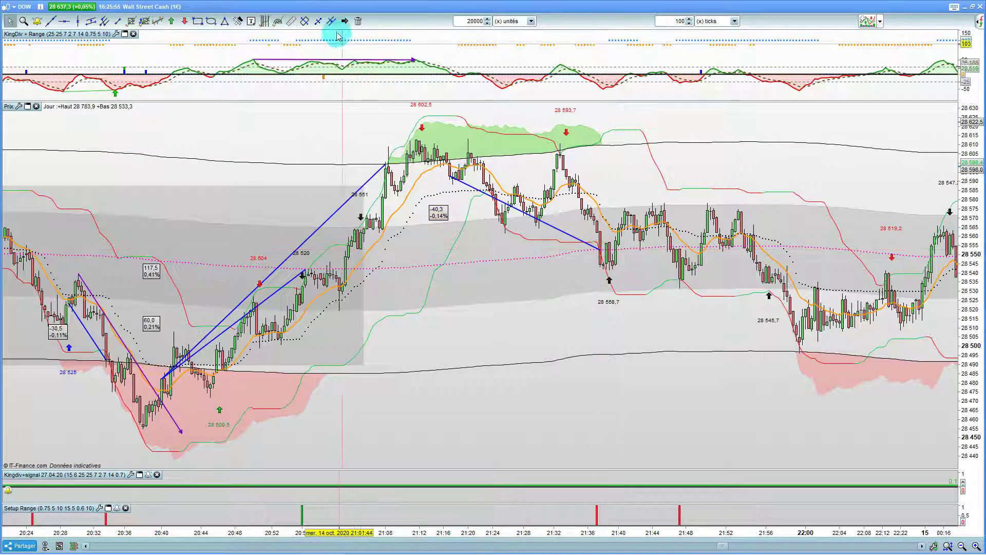
left_click(292, 23)
left_click_drag(450, 176, 799, 352)
left_click(28, 364)
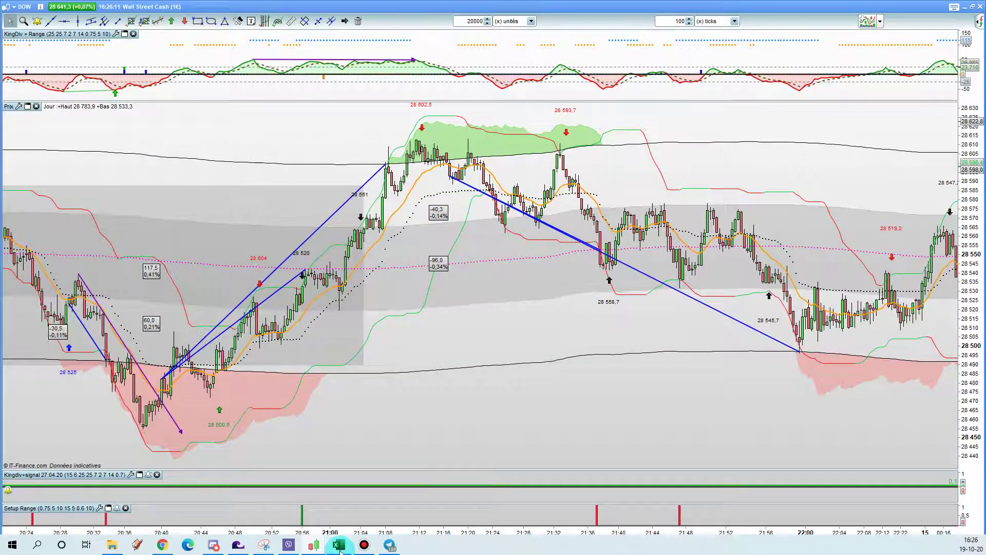
left_click(410, 549)
left_click(622, 305)
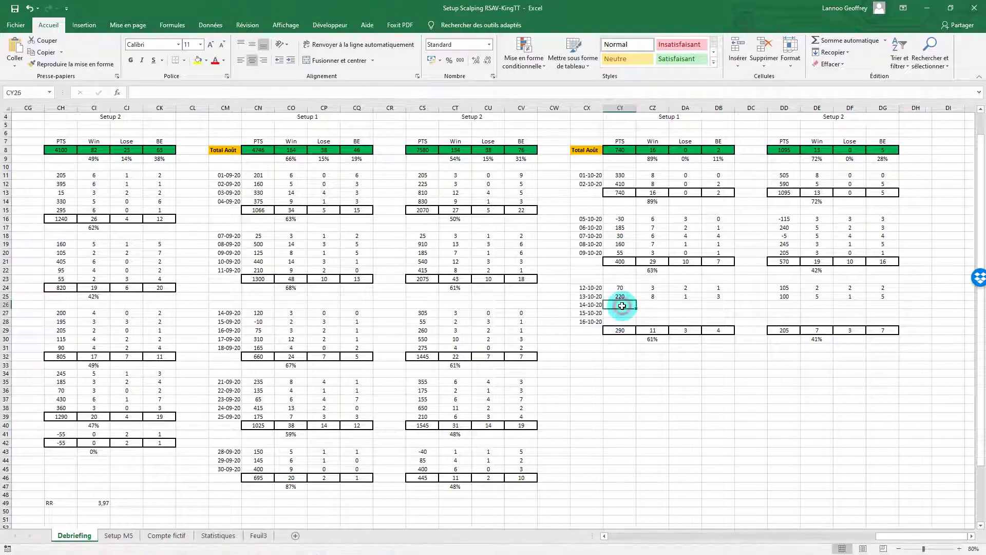
type("=-30+")
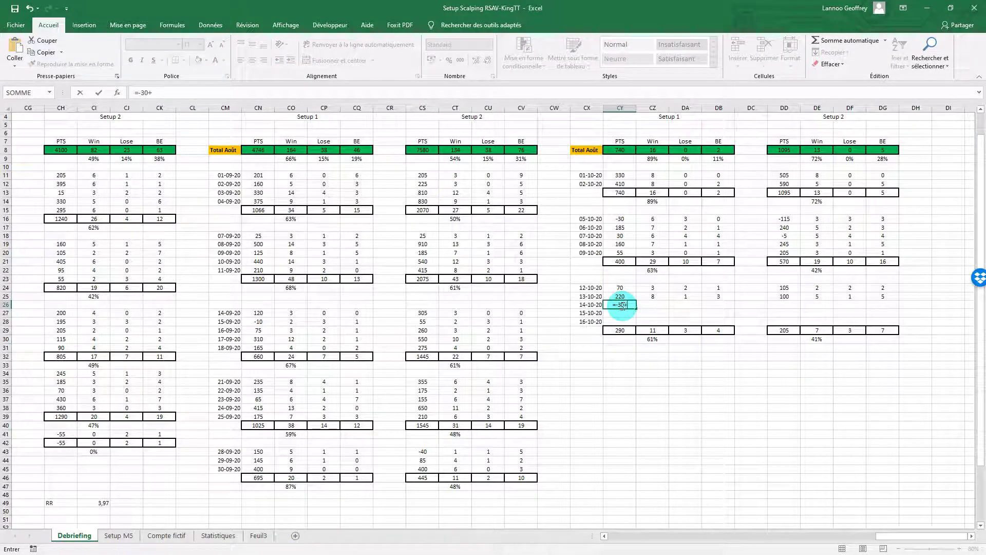
type("45+35+40-30-10-30")
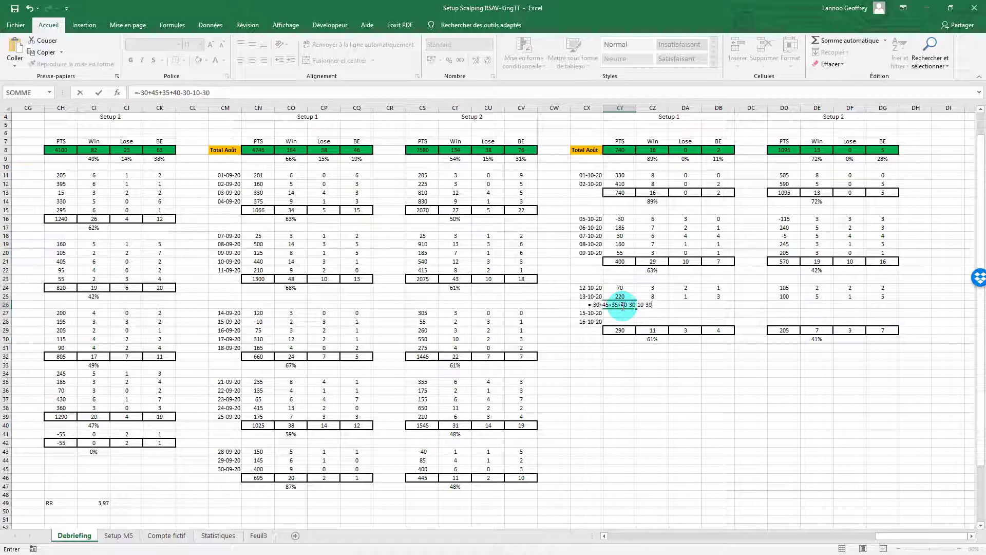
type("-40-45-40+40+25-30")
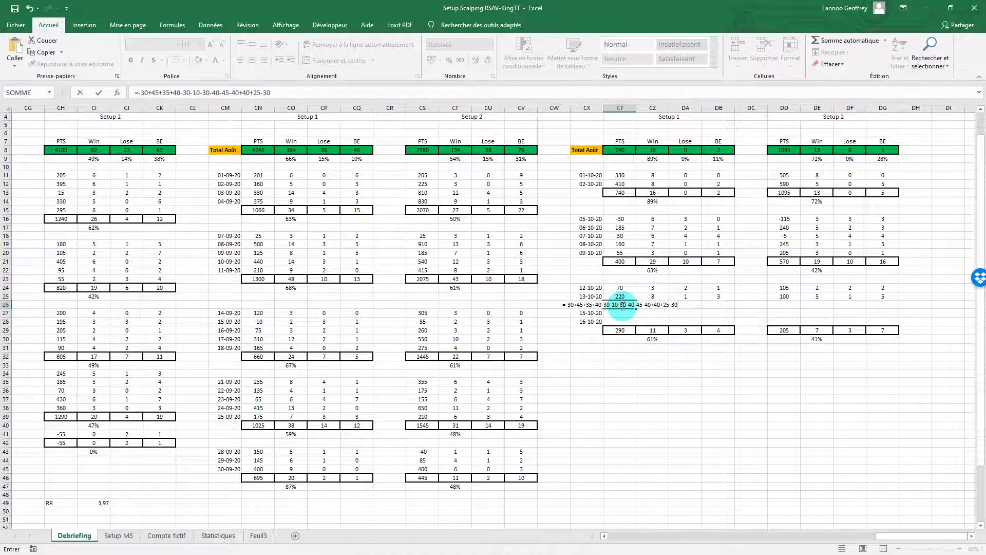
type("+65+35")
key("Return")
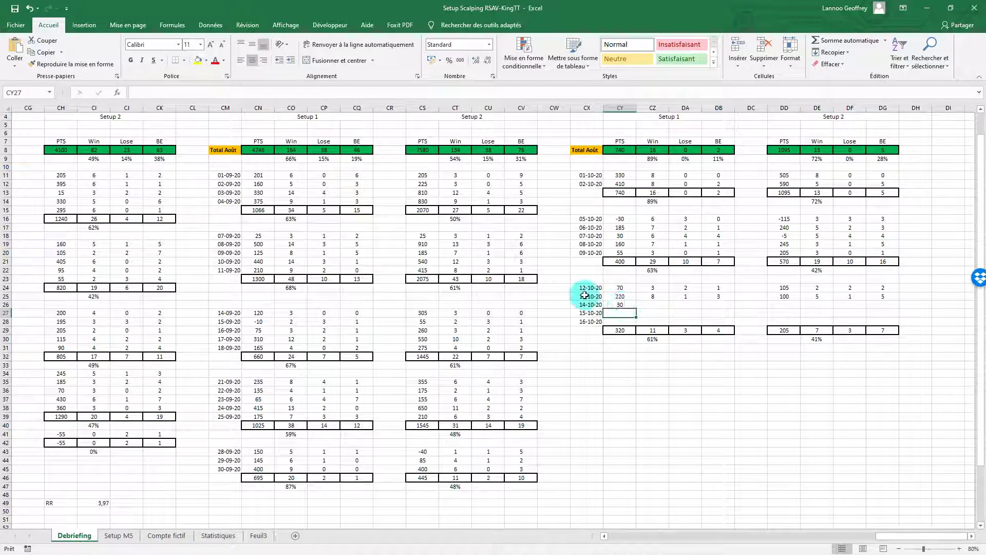
- Fill in the 14-10-20 Setup 1 results with 7 wins, 8 losses and 2 break-evens
left_click(662, 304)
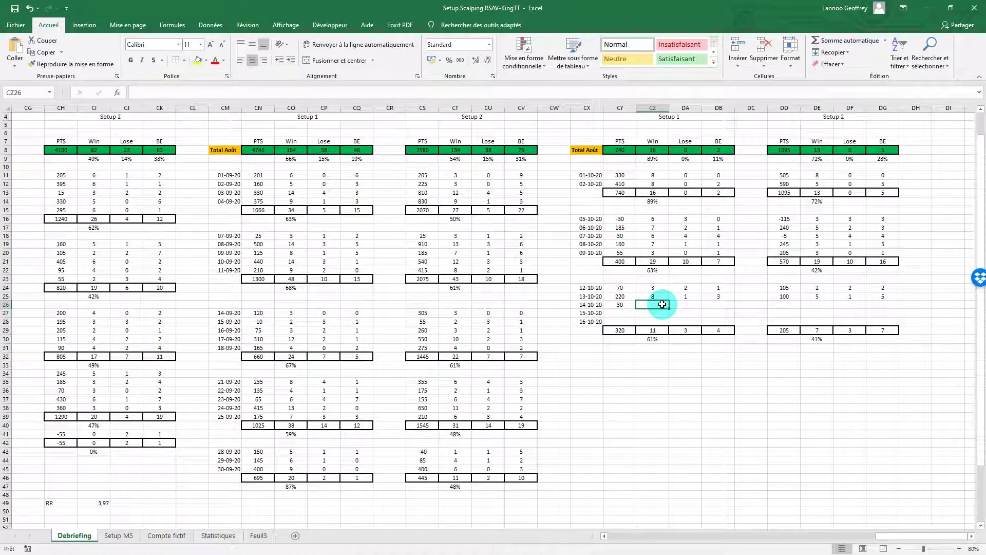
type("7")
key("Tab")
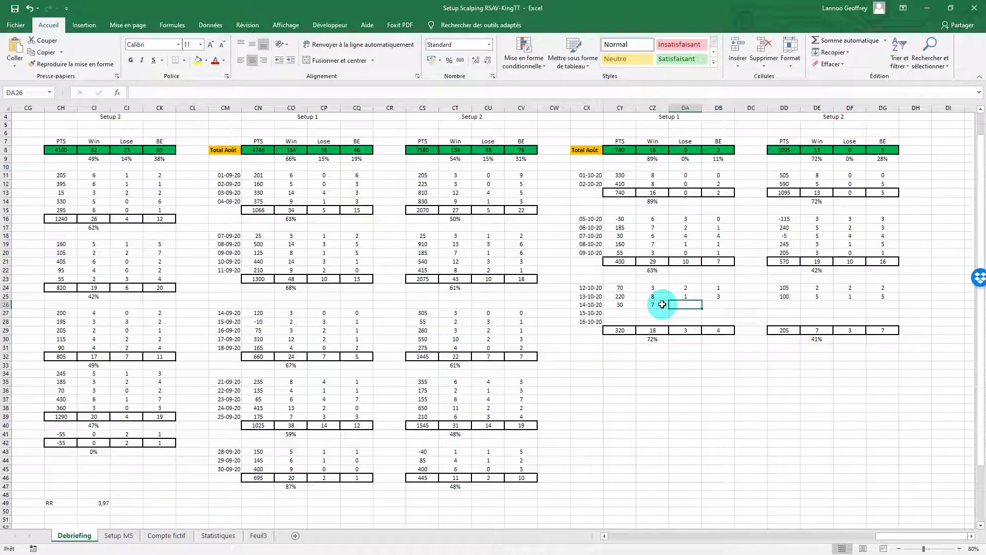
key("Tab")
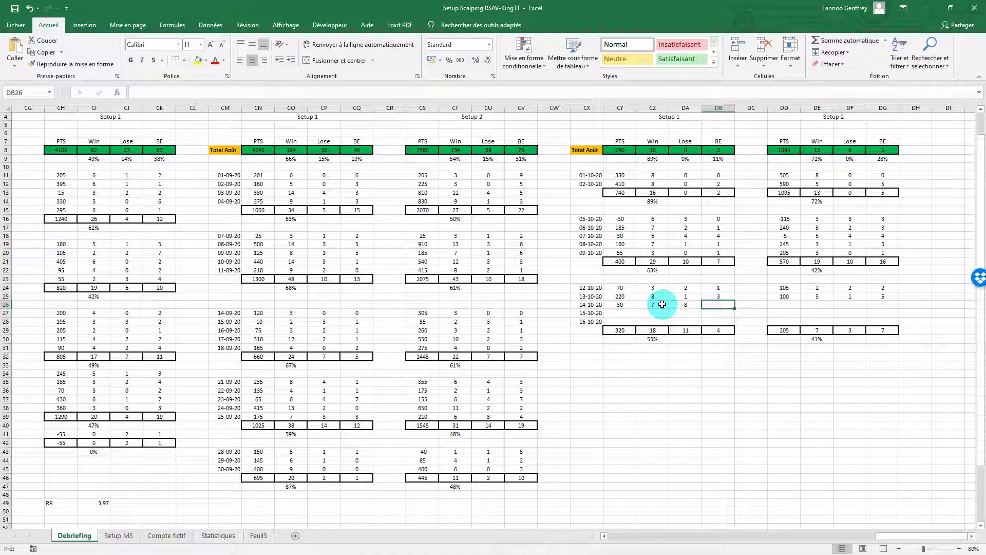
key("Tab")
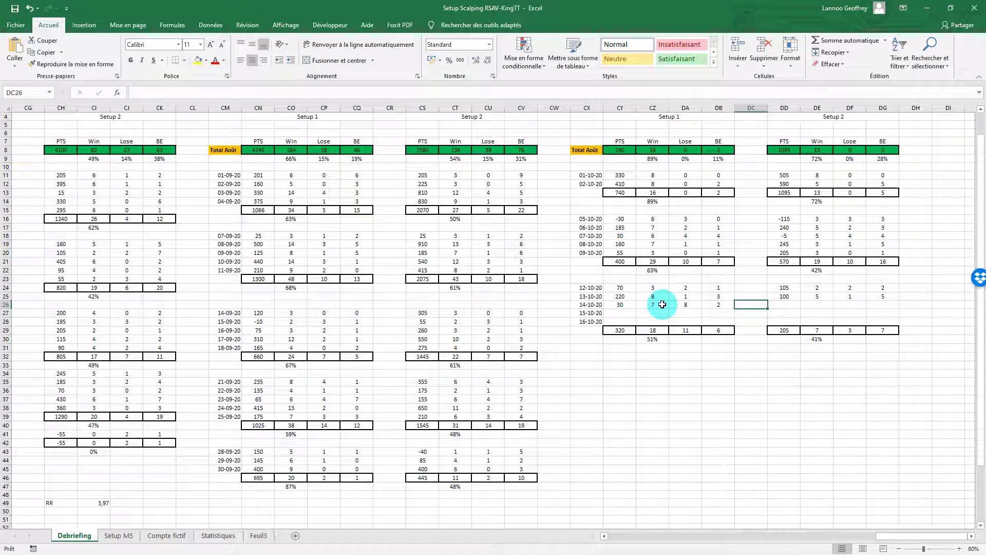
key("Tab")
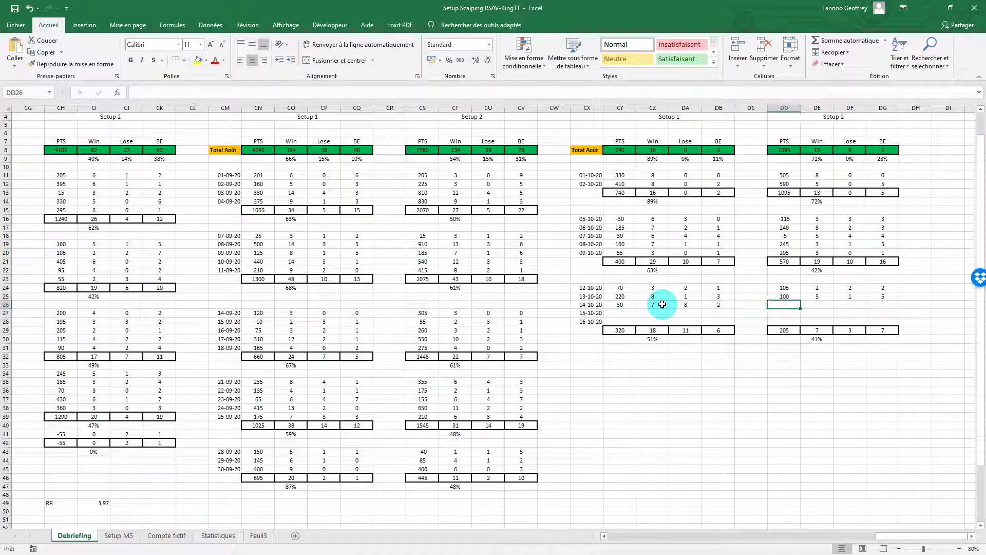
type("=-30+1")
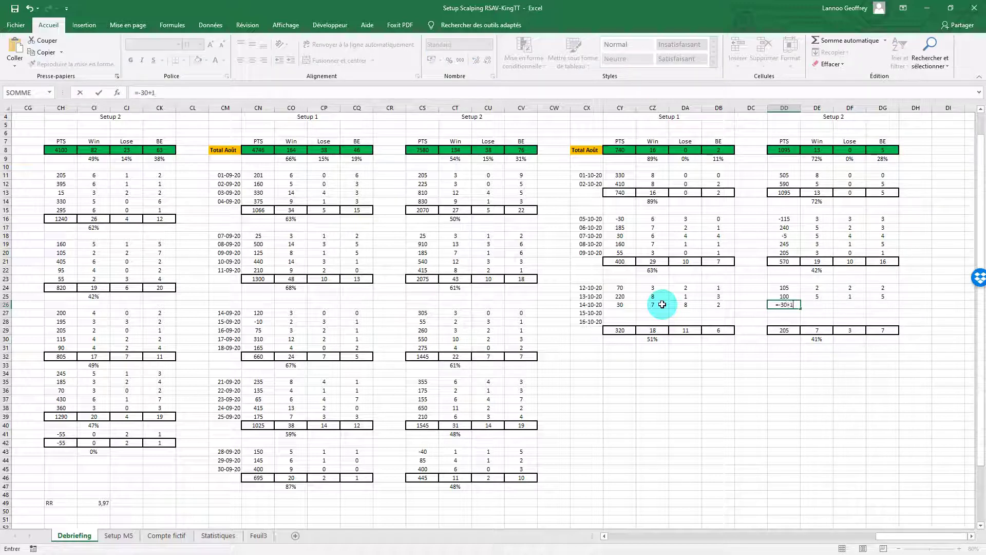
type("00+90+100-30-10")
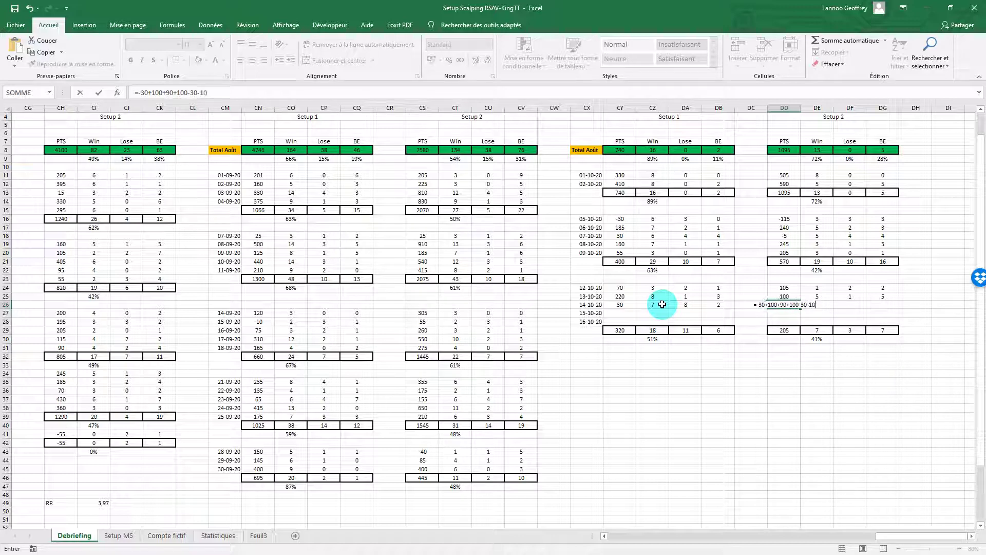
type("-30-40-45-40+40+25")
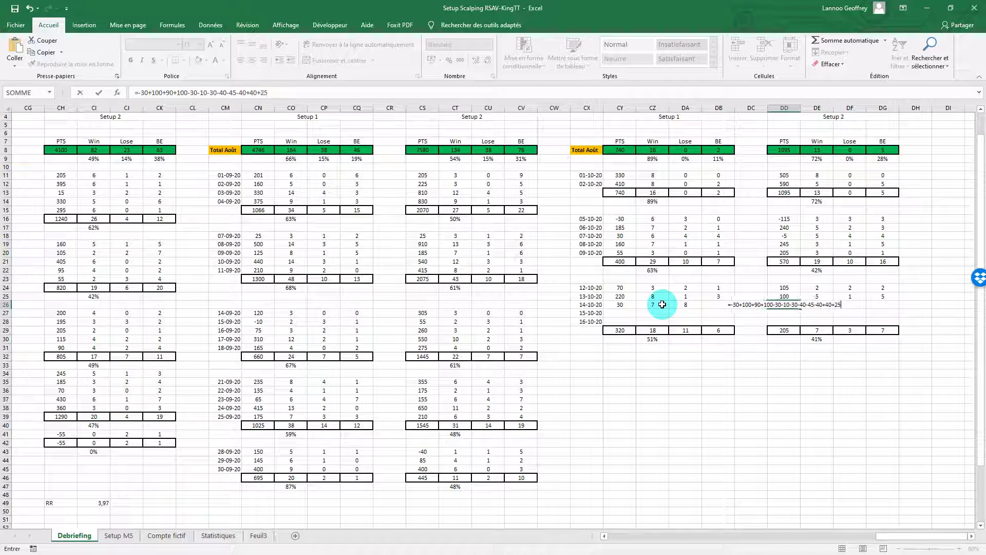
type("-30")
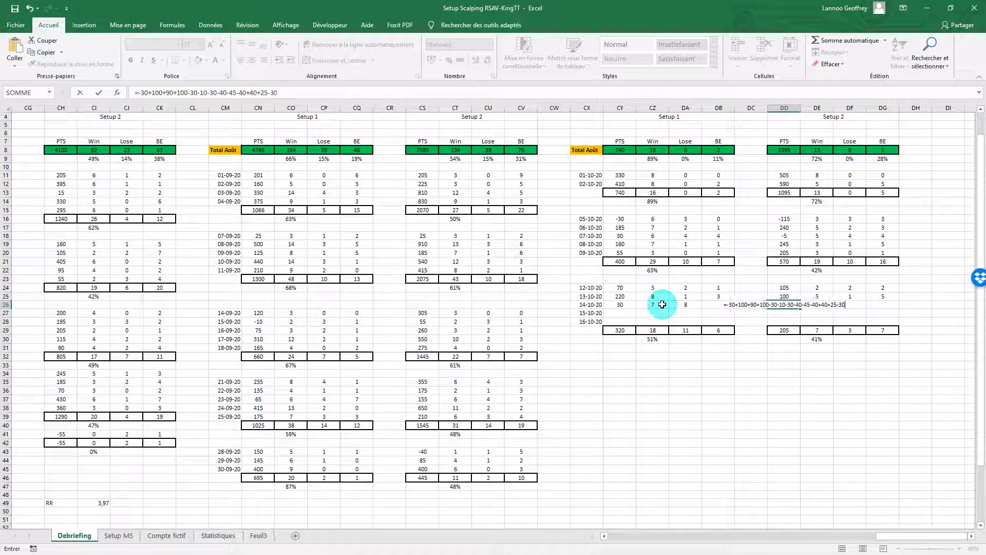
type("+115")
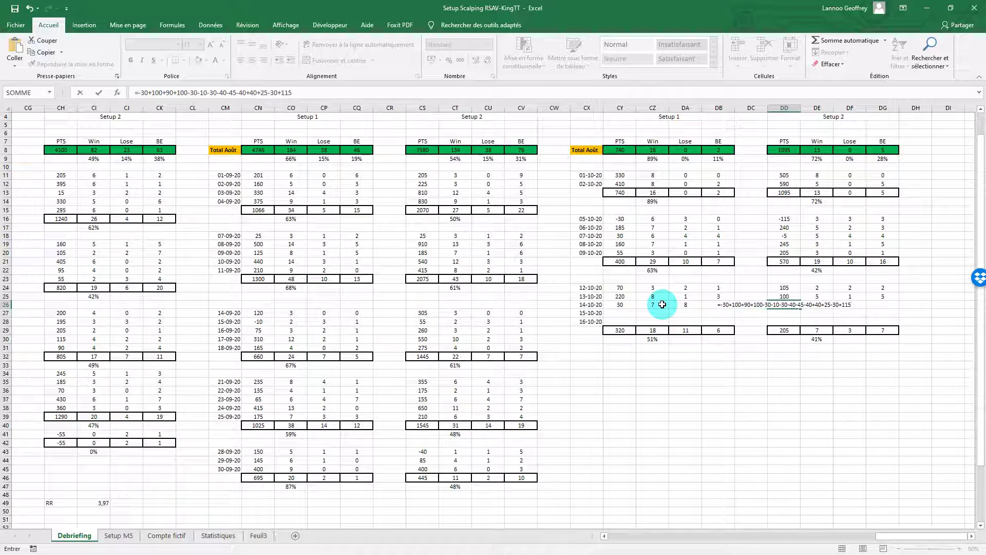
type("+95")
key("Return")
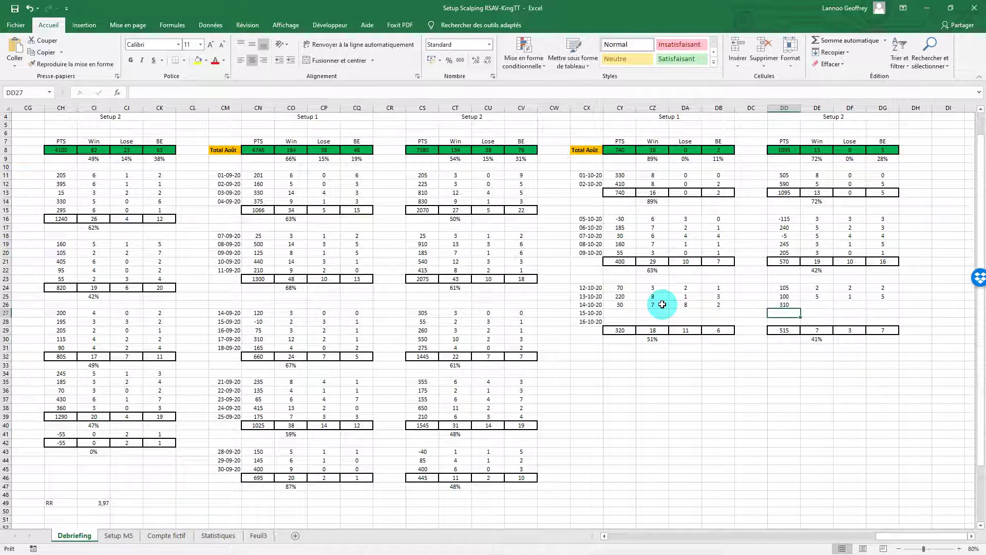
- Fill in the 14-10-20 Setup 2 results with 7 wins, 8 losses and 2 break-evens
left_click(813, 304)
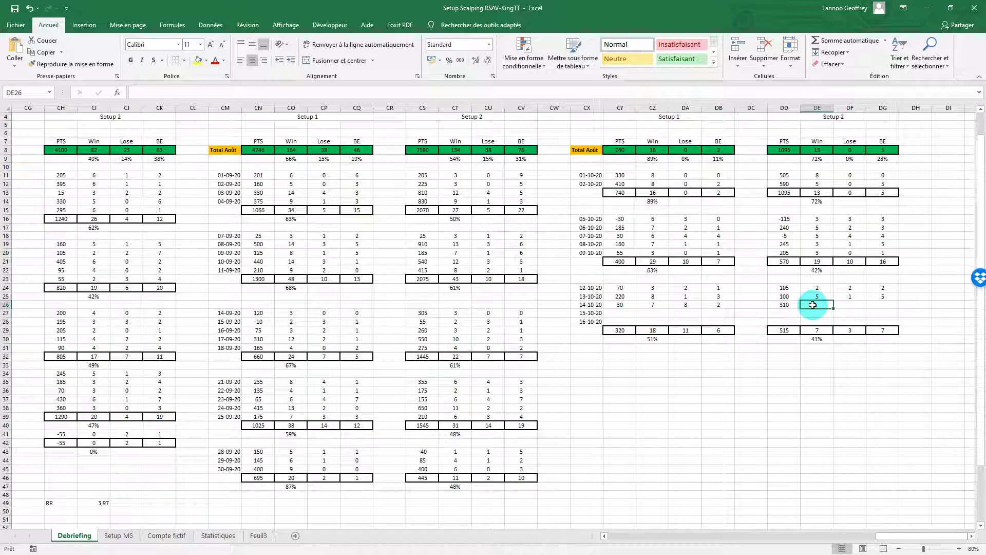
type("7")
key("Tab")
type("8")
key("Tab")
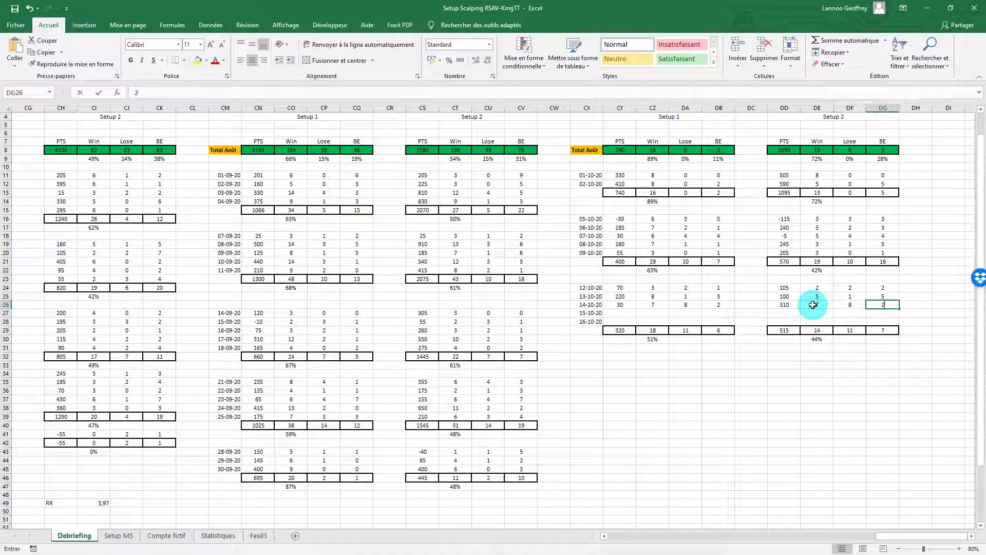
type("2")
left_click(772, 363)
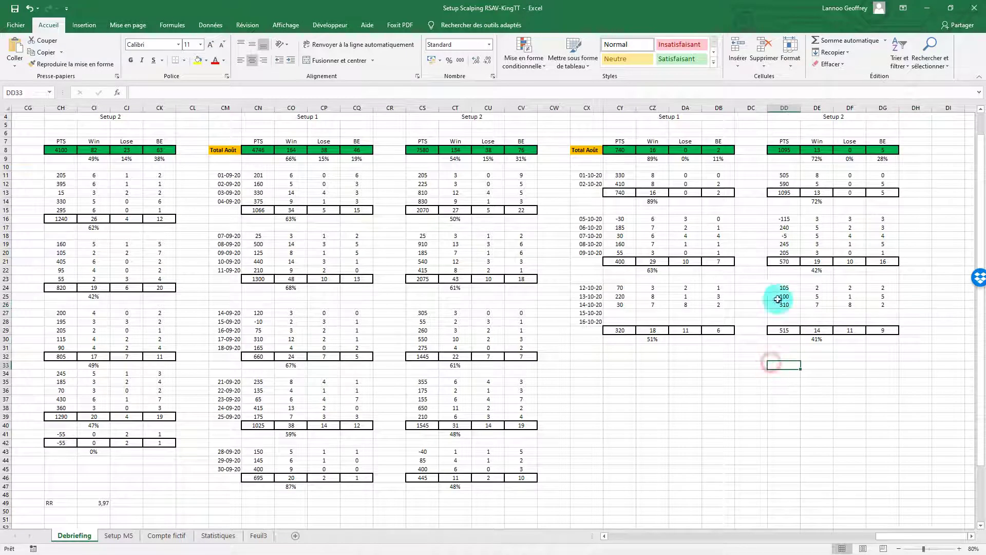
- Copy the October Setup 1 win-rate formula from CZ9 across to the Lose and BE columns
left_click(669, 162)
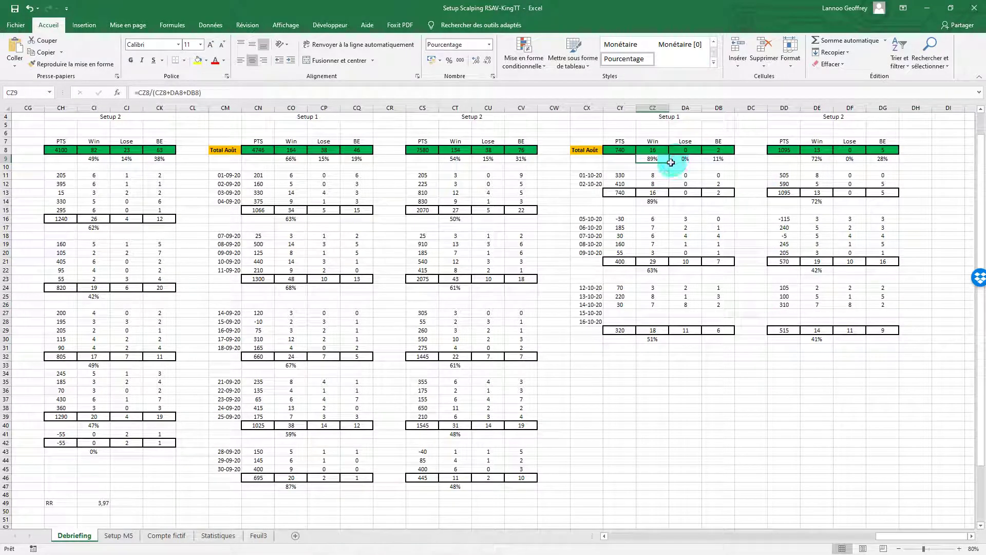
left_click_drag(670, 162, 722, 163)
left_click(694, 160)
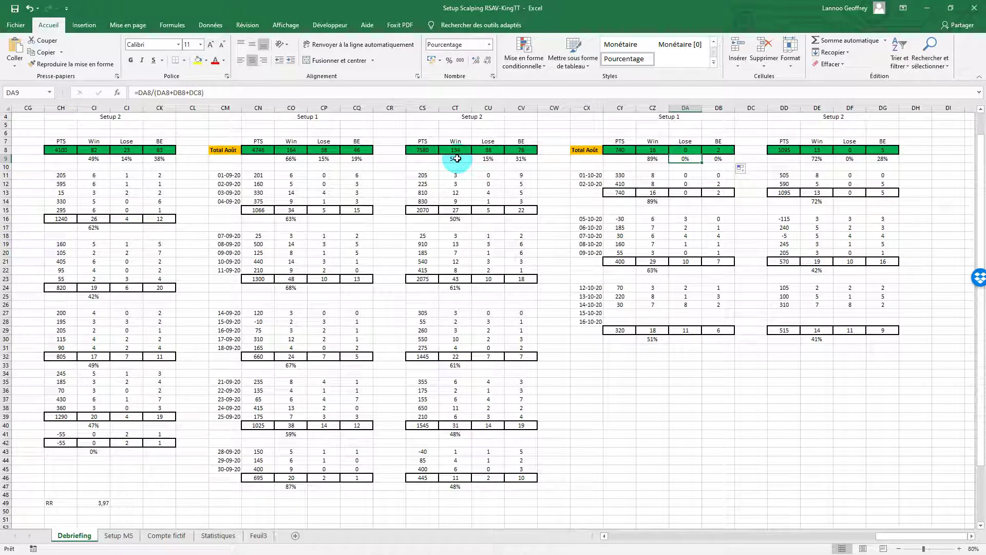
- Set the October Setup 1 Win total in CZ8 to =CZ13+CZ21
left_click(652, 150)
type("=CZ13")
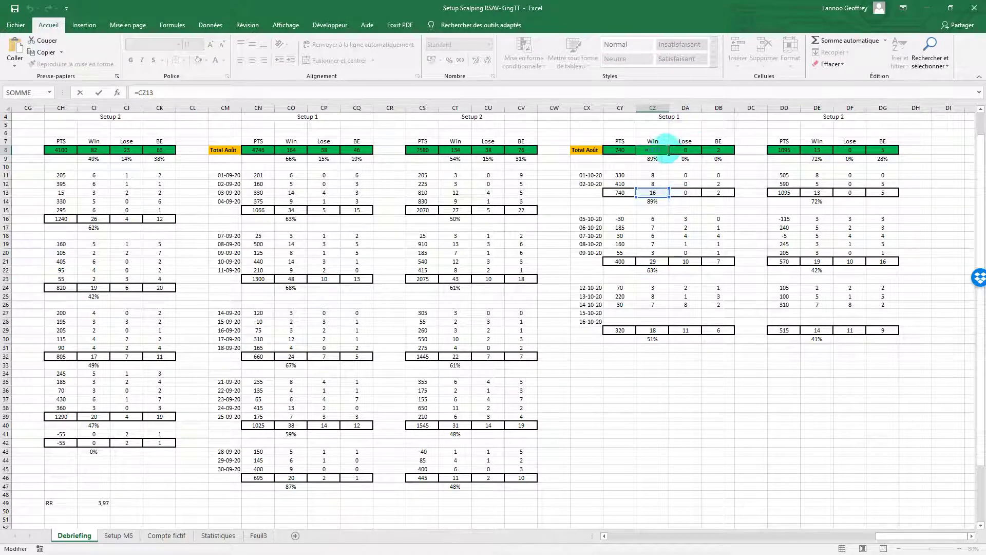
type("+")
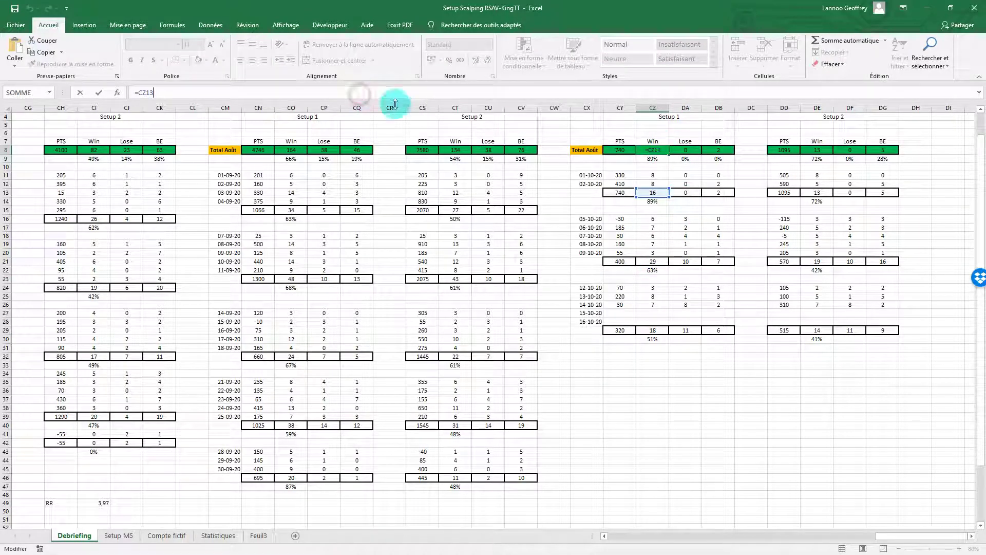
left_click(654, 261)
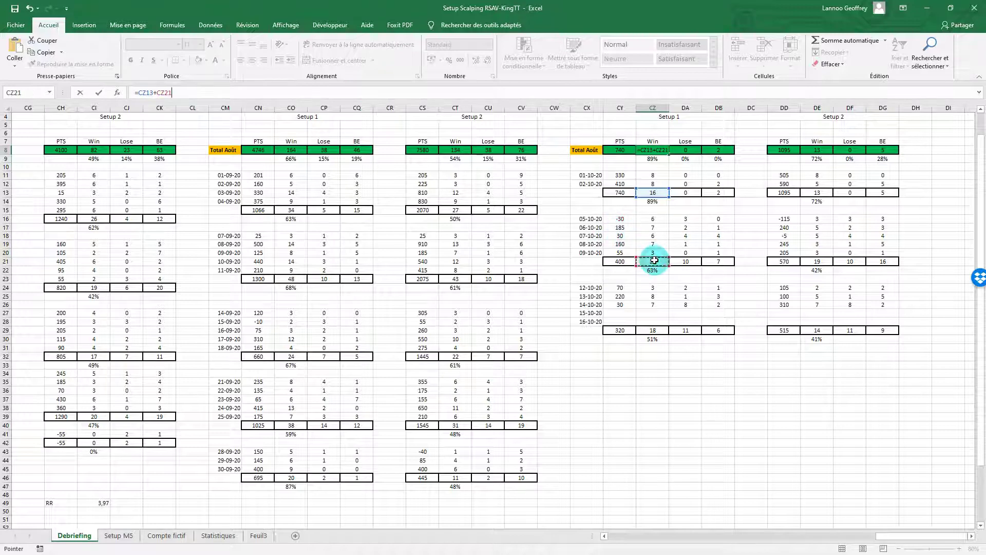
key("Return")
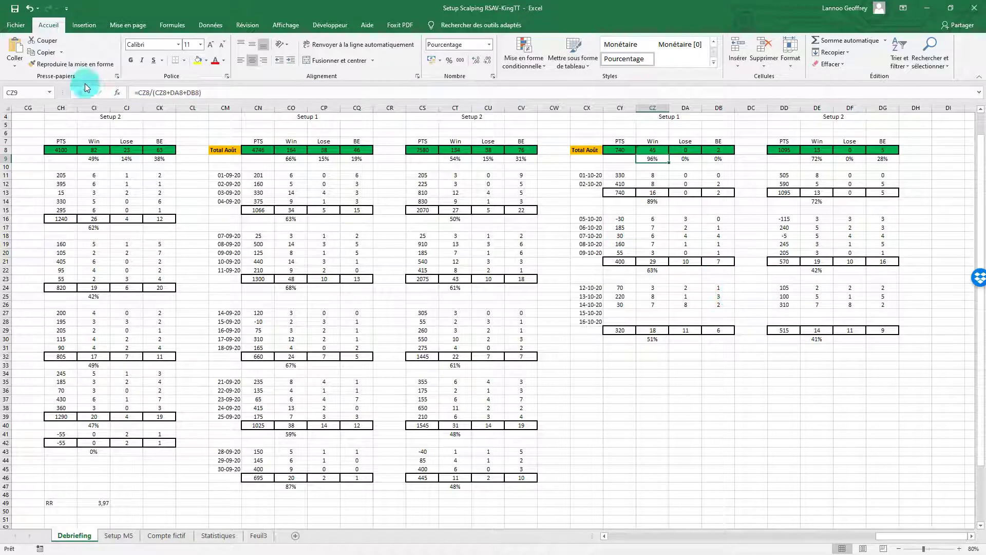
left_click(201, 93)
type("+")
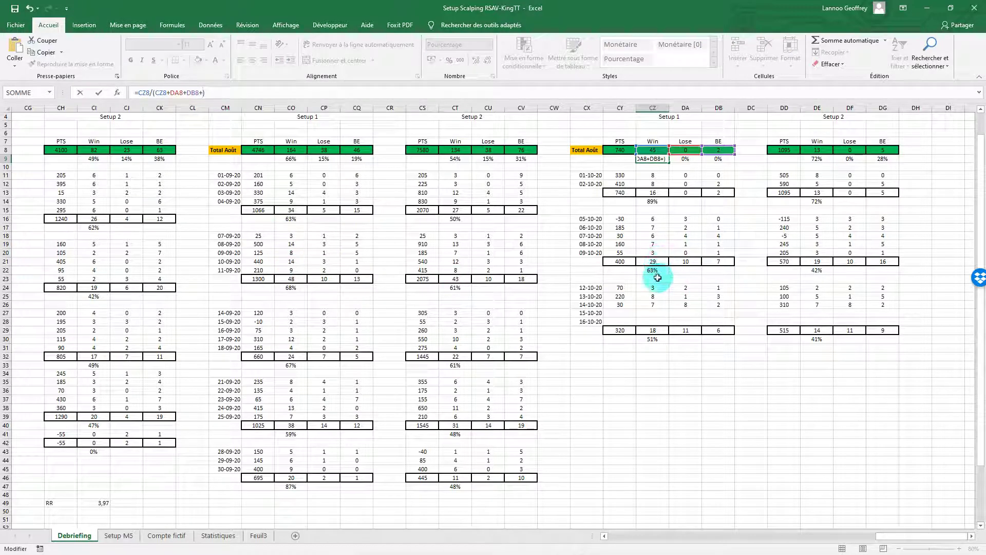
left_click(649, 330)
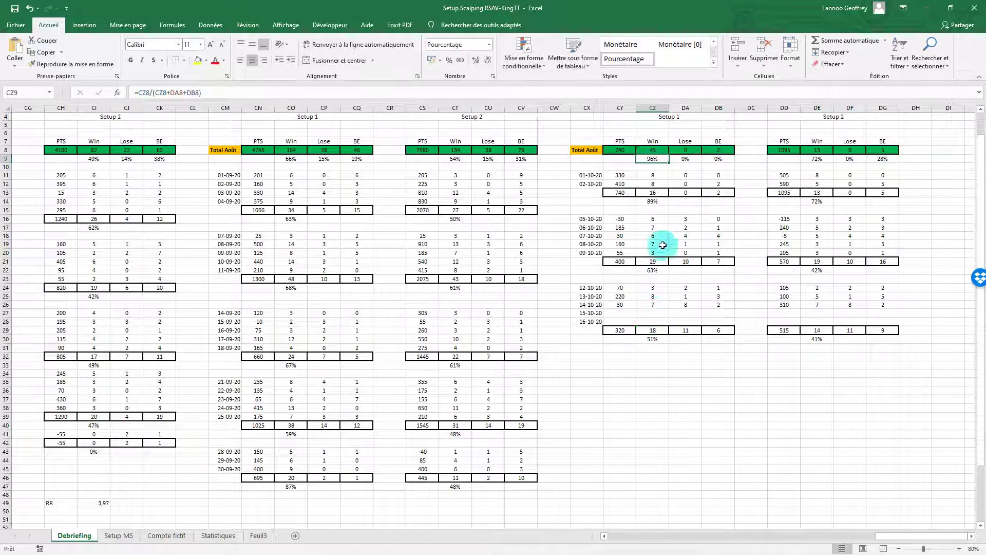
key("Escape")
- Set the October Setup 1 Win total in CZ8 to =CZ13+CZ21+CZ29, adding up all three weekly subtotals
left_click(652, 149)
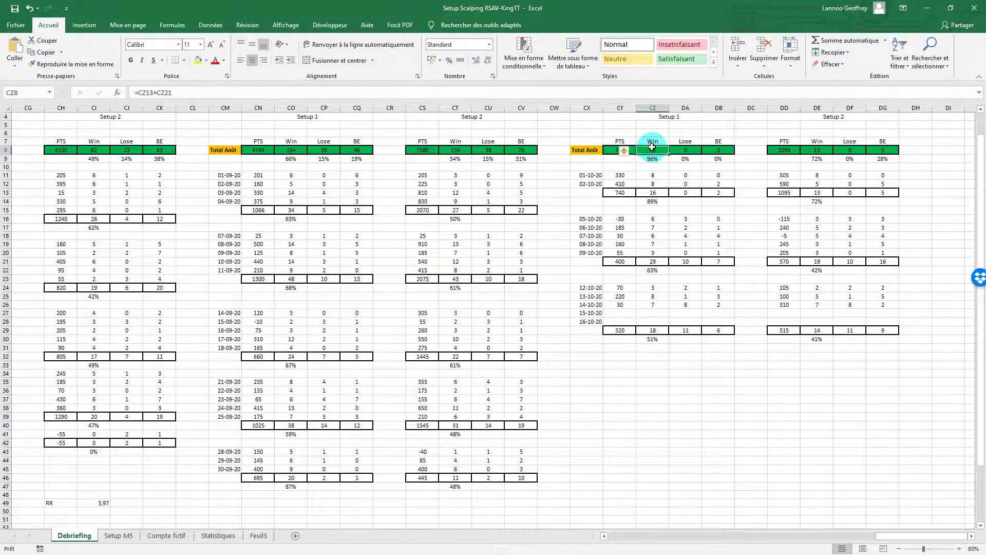
type("=")
left_click(653, 192)
type("+")
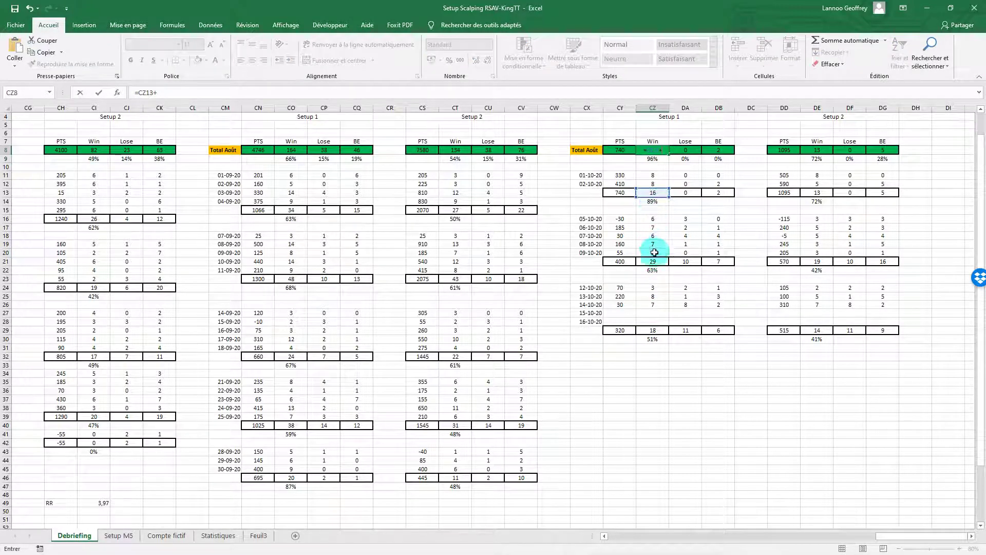
left_click(653, 260)
type("+")
left_click(652, 330)
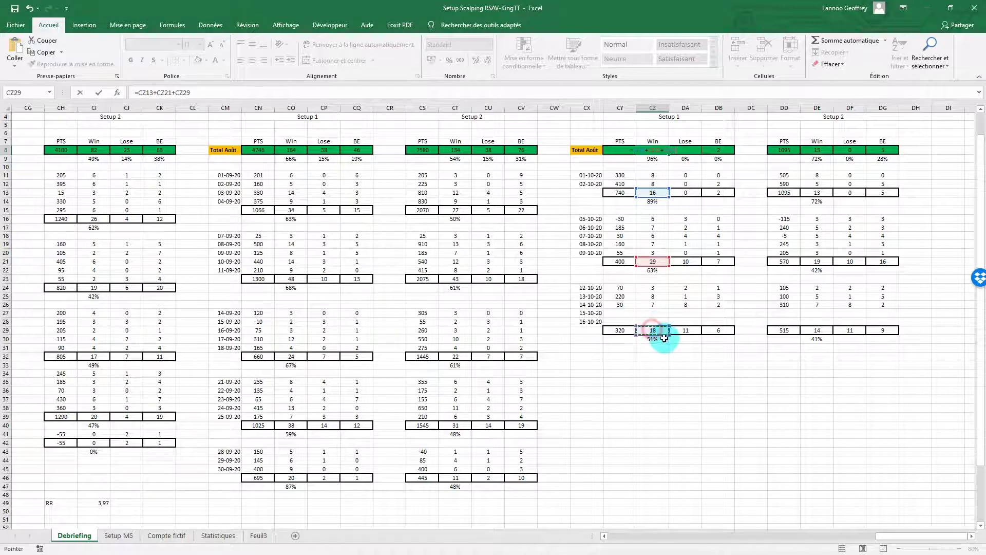
key("Return")
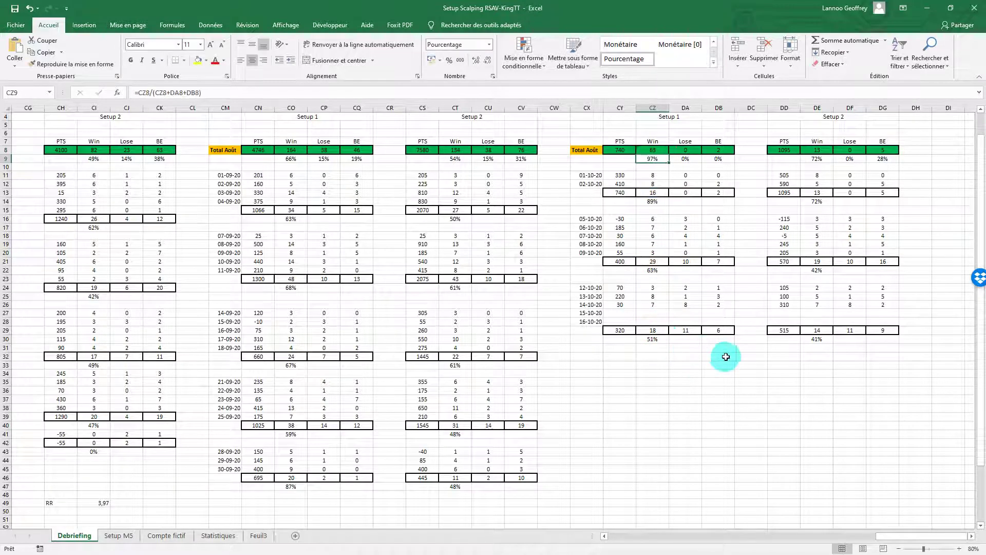
left_click(649, 149)
double_click(649, 149)
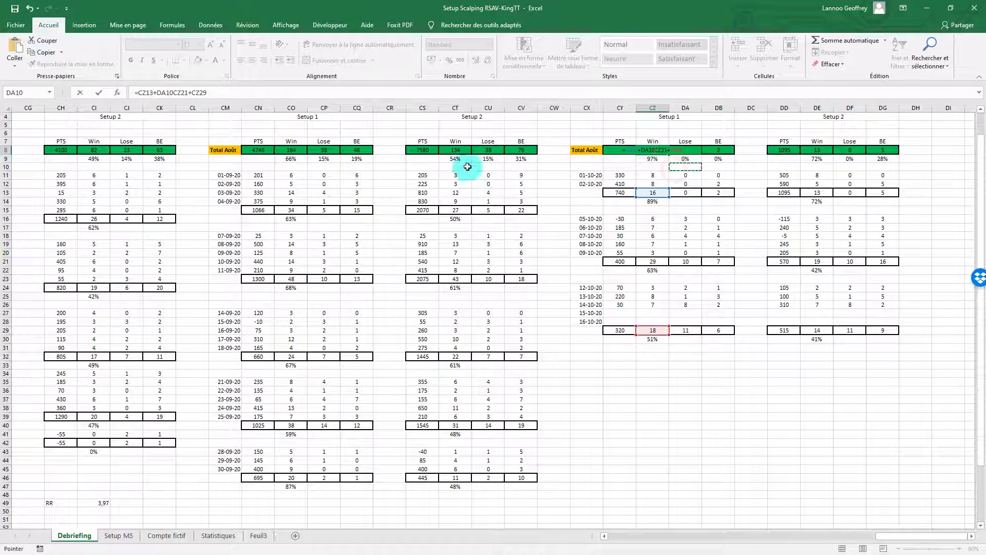
left_click(454, 150)
left_click_drag(455, 151, 542, 154)
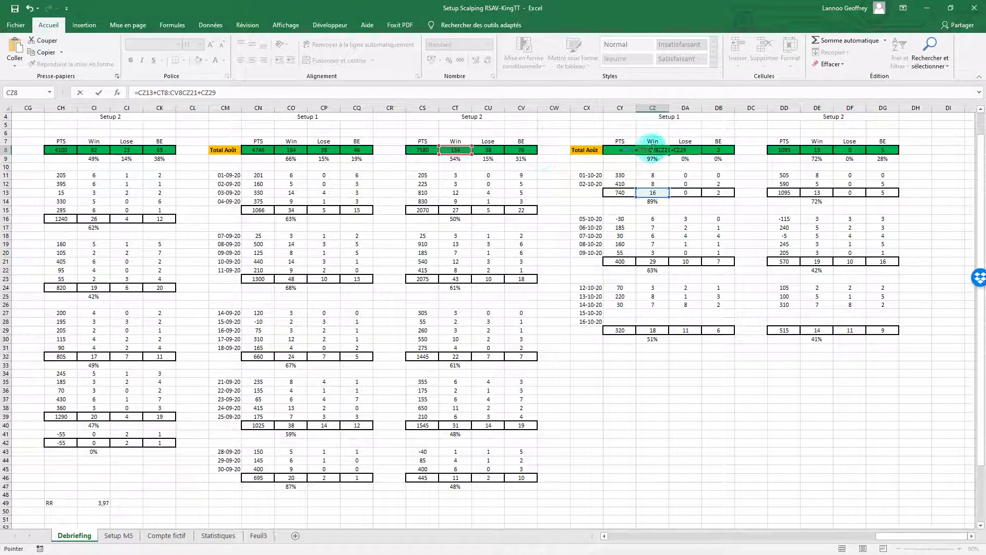
key("Escape")
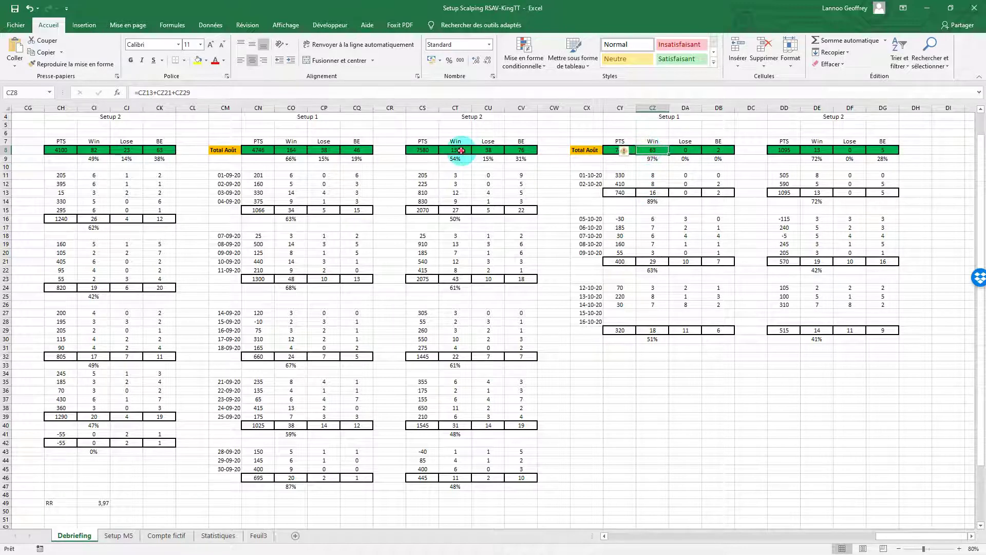
- Copy the September Setup 2 Win, Lose and BE total formulas from CT8:CV8 into the October Setup 1 totals CZ8:DB8
left_click_drag(456, 149, 509, 151)
key("ctrl+c")
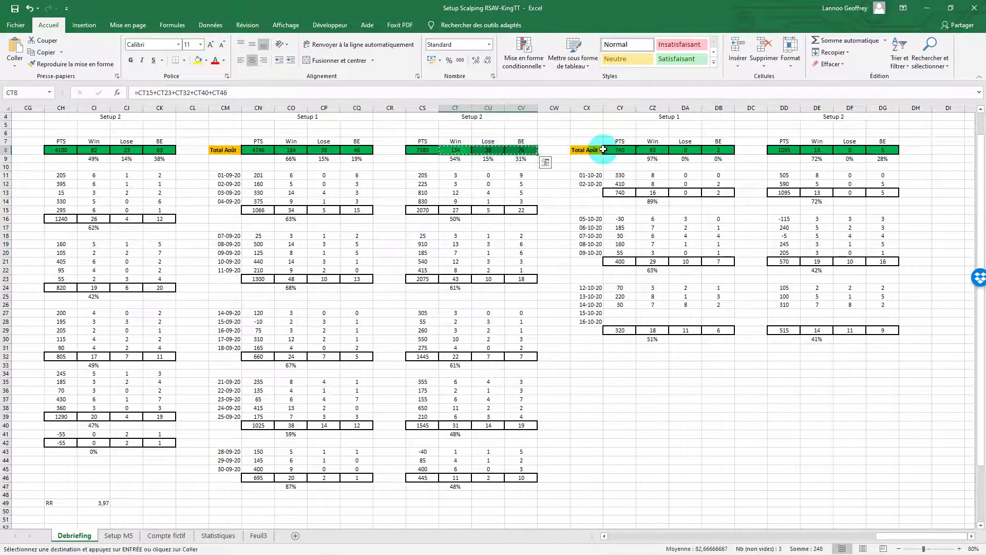
left_click(647, 150)
key("ctrl+v")
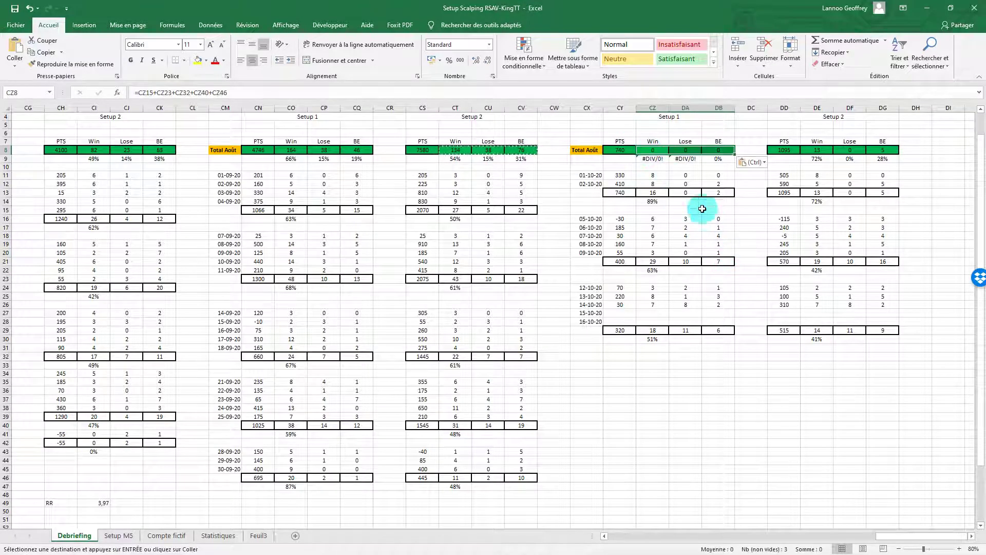
left_click(704, 176)
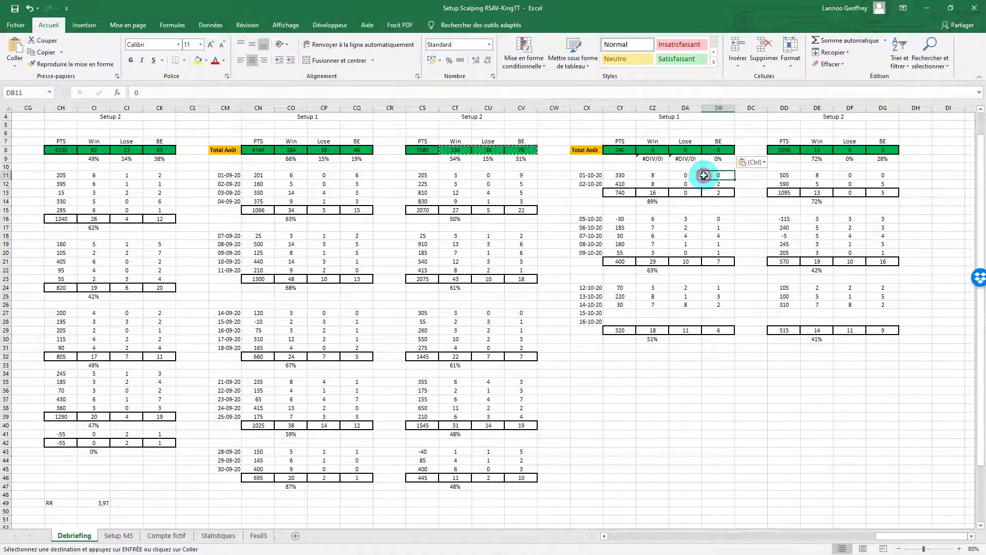
- Correct the October Win, Lose and BE totals in row 8 for both setups to add up the weekly subtotals in rows 13, 21 and 29
double_click(652, 150)
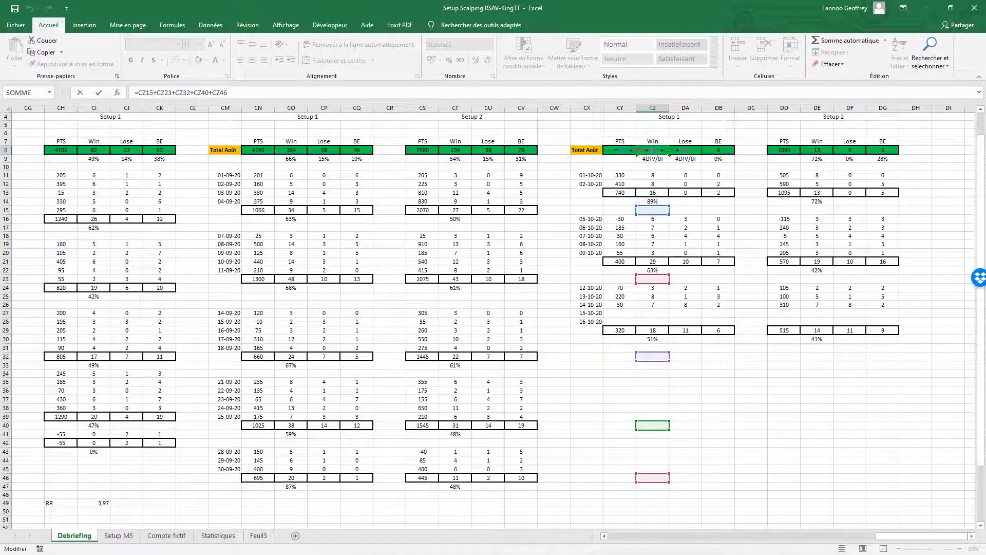
left_click(637, 267)
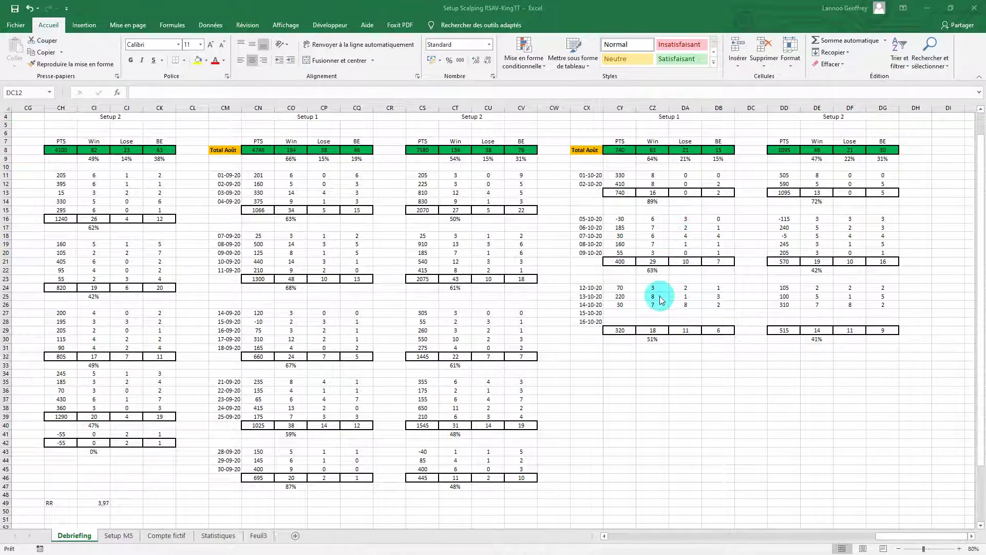
- Check the October Setup 1 Lose percentage formula and the 14-10-20 Lose count and points entries for both setups
left_click(695, 160)
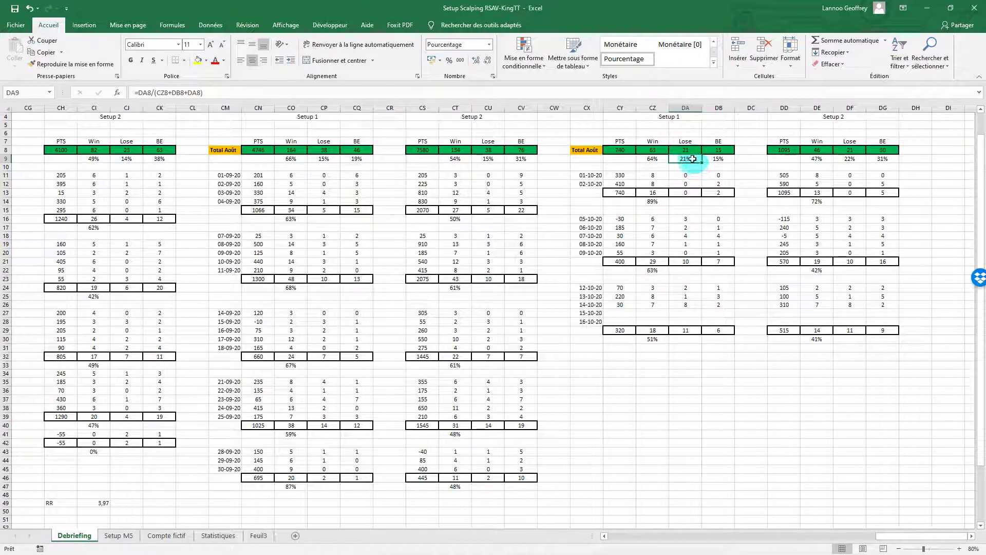
left_click(688, 305)
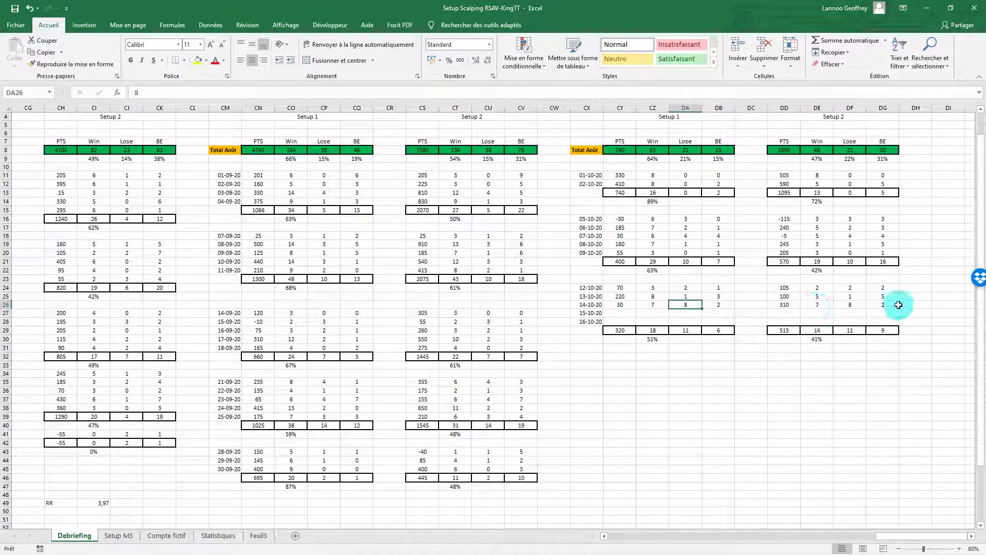
left_click(622, 305)
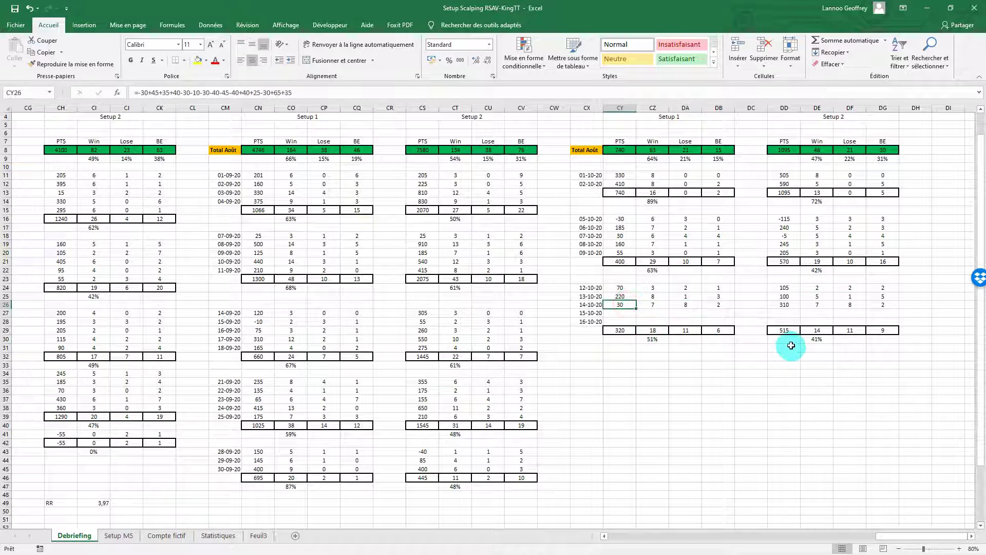
left_click(788, 305)
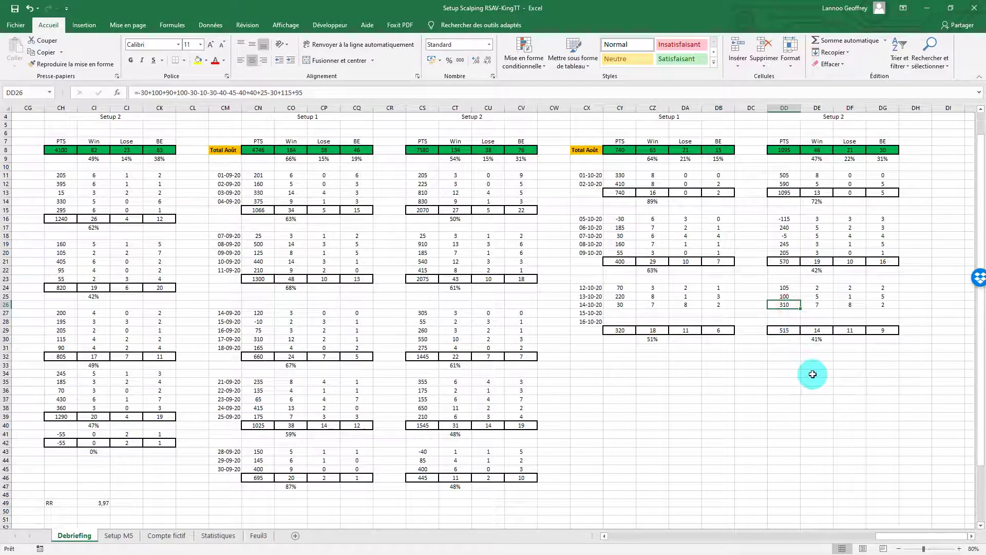